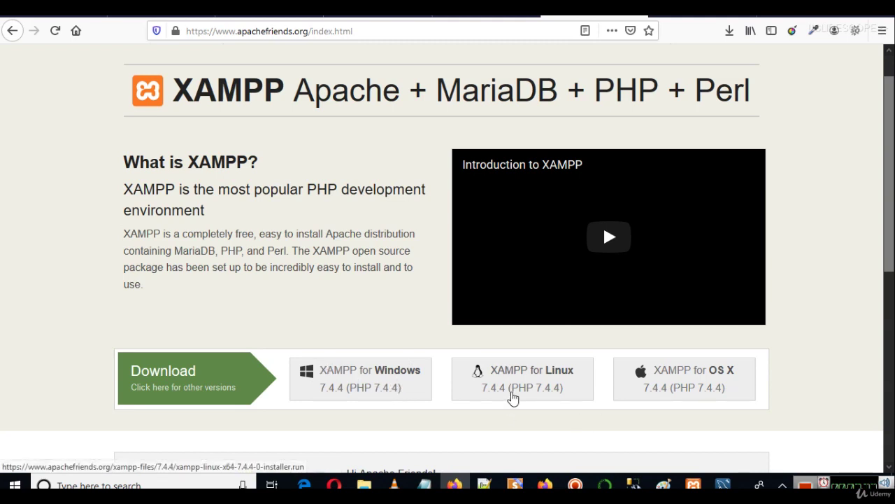
- Request the XAMPP for Linux 7.4.4 installer and cancel its download
{"action": "left_click", "coordinate": [512, 398]}
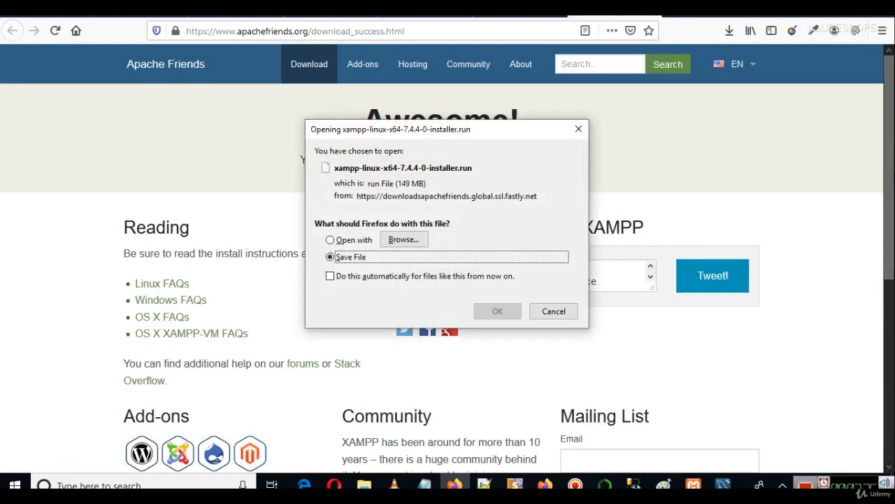
{"action": "left_click", "coordinate": [562, 310]}
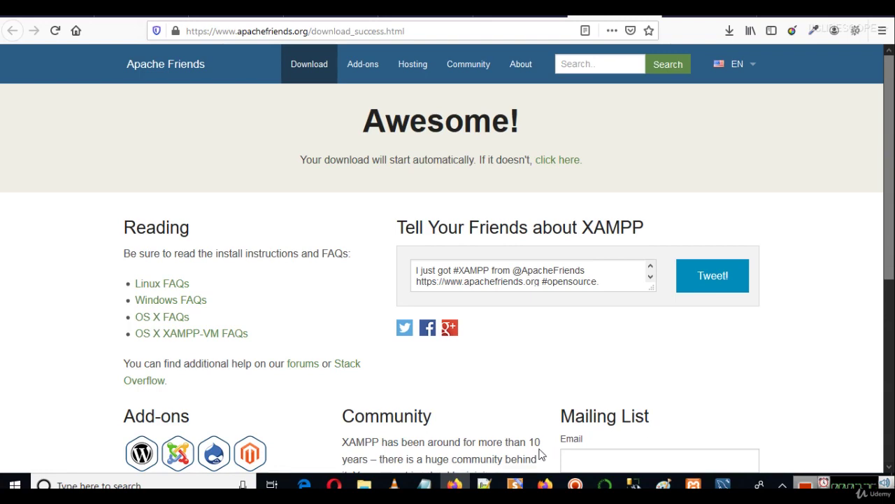
- Switch to the presentation and run the slide show up to the XAMPP or WAMPSERVER slide
{"action": "left_click", "coordinate": [515, 485]}
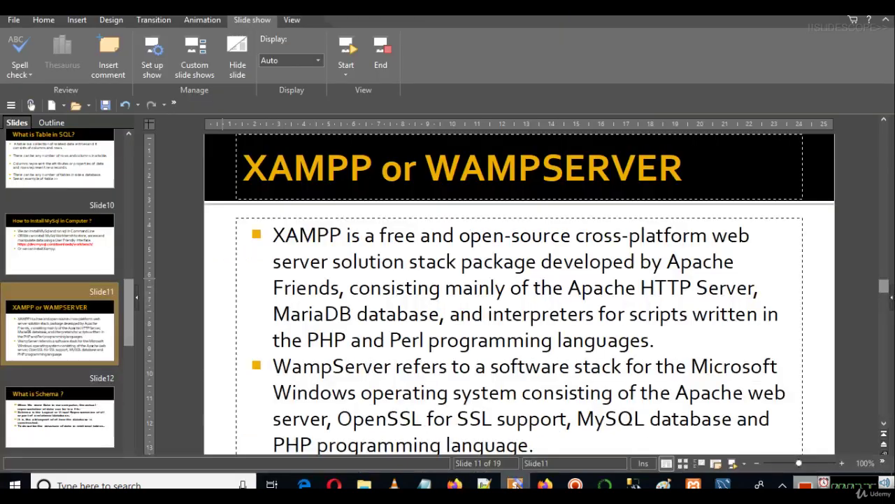
{"action": "left_click", "coordinate": [348, 61]}
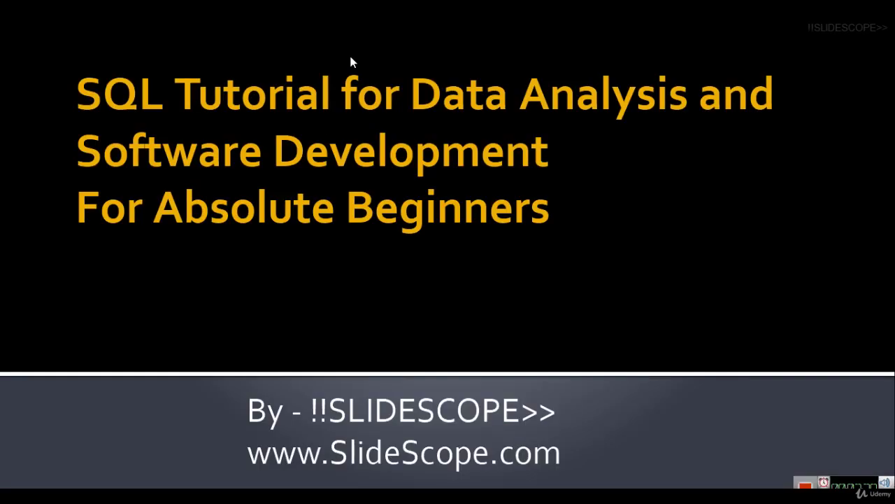
{"action": "left_click", "coordinate": [322, 123]}
{"action": "left_click", "coordinate": [322, 125]}
{"action": "left_click", "coordinate": [323, 126]}
{"action": "left_click", "coordinate": [323, 127]}
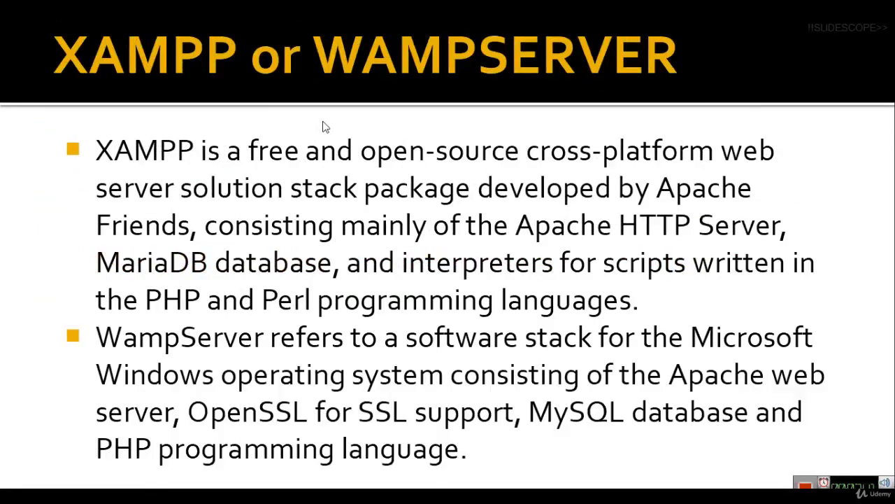
- Review the Install MySql using Xampp slides up to the Windows Firewall one, and end the slide show there
{"action": "left_click", "coordinate": [324, 127]}
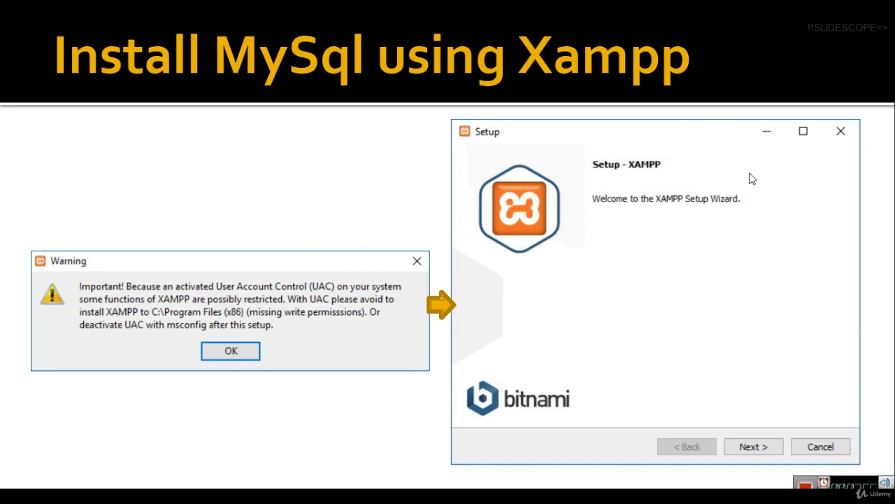
{"action": "left_click", "coordinate": [736, 415]}
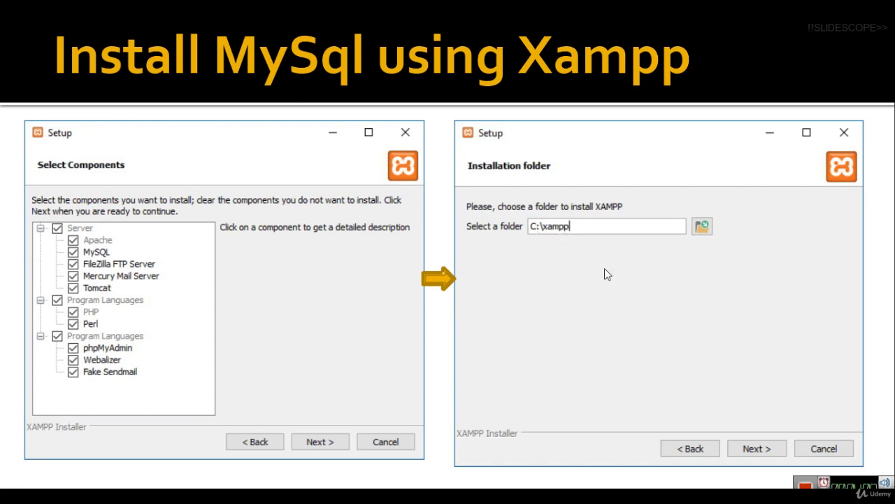
{"action": "left_click", "coordinate": [580, 335]}
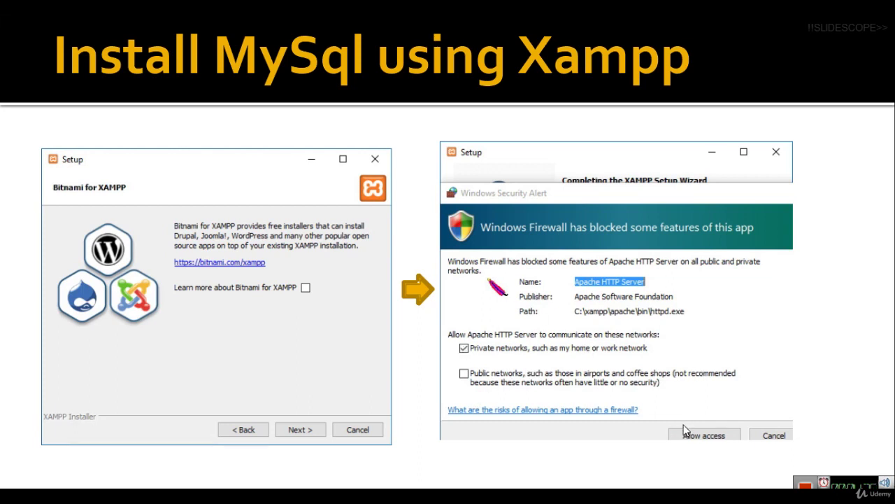
{"action": "left_click", "coordinate": [628, 361]}
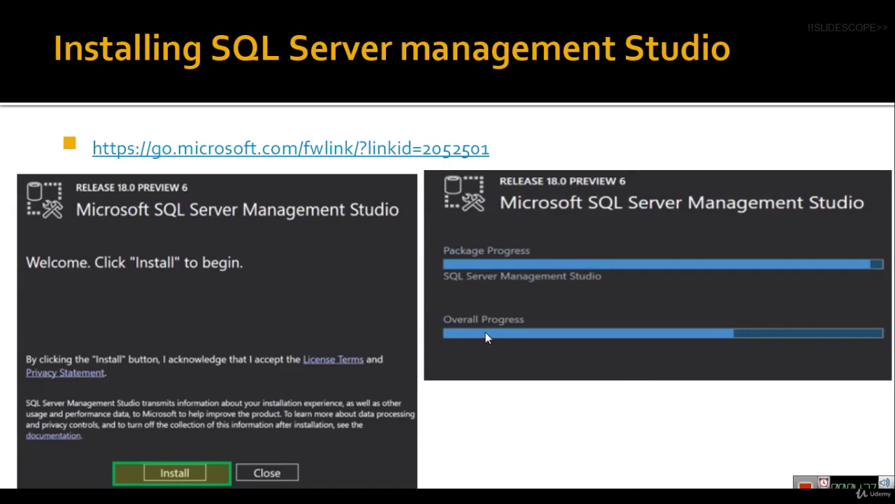
{"action": "key", "text": "Left"}
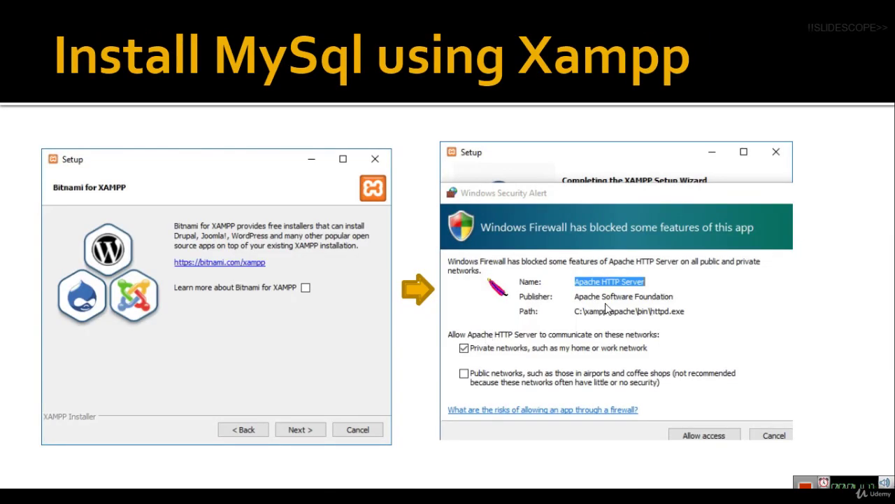
{"action": "key", "text": "Right"}
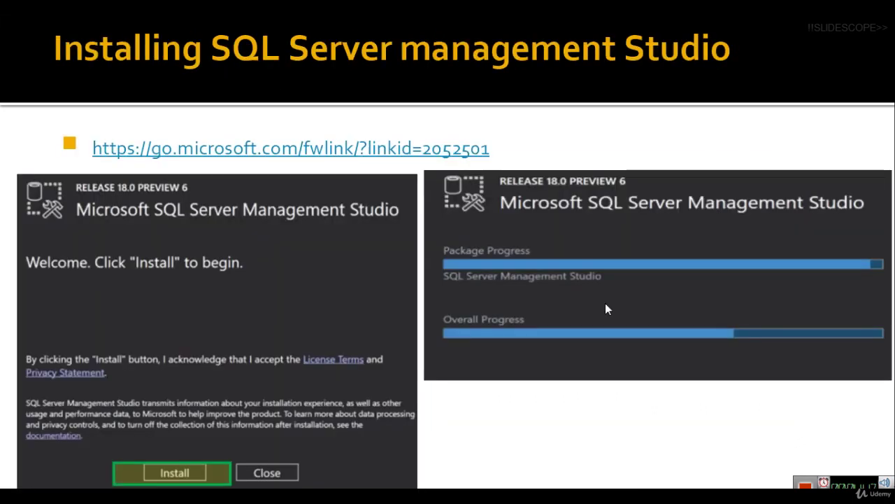
{"action": "key", "text": "Left"}
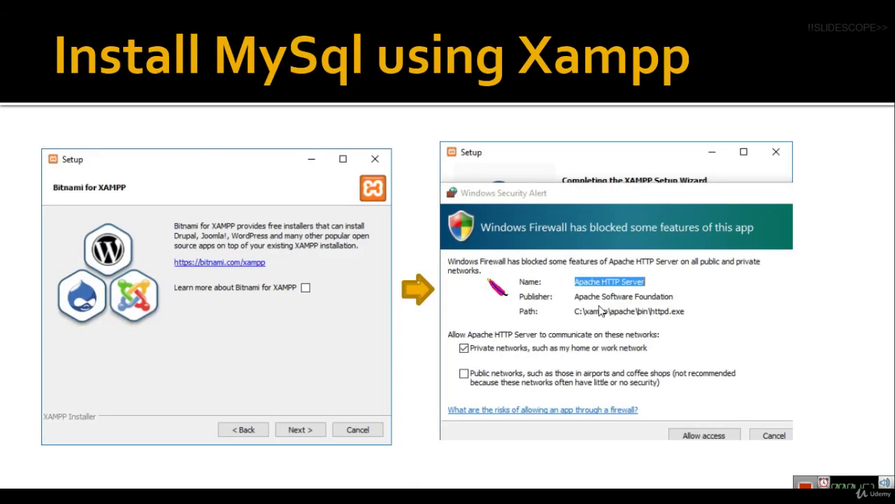
{"action": "key", "text": "Escape"}
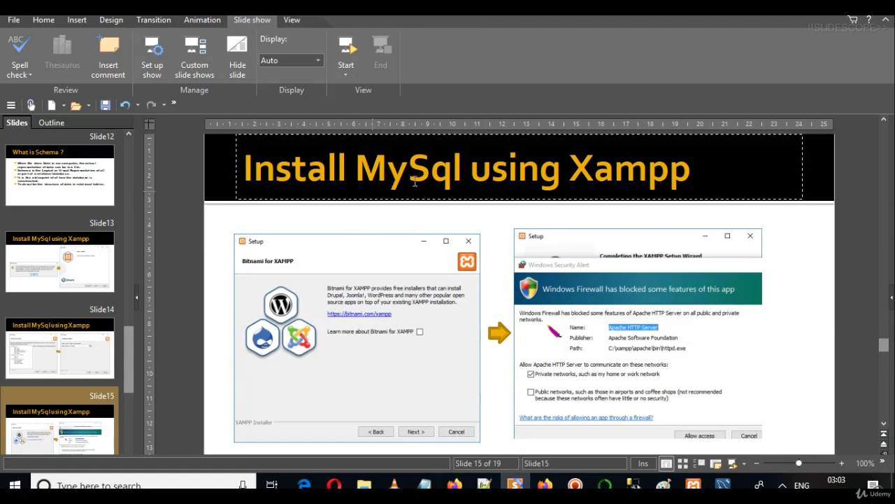
- Switch to the browser and view the downloads section of the WampServer website
{"action": "left_click", "coordinate": [546, 484]}
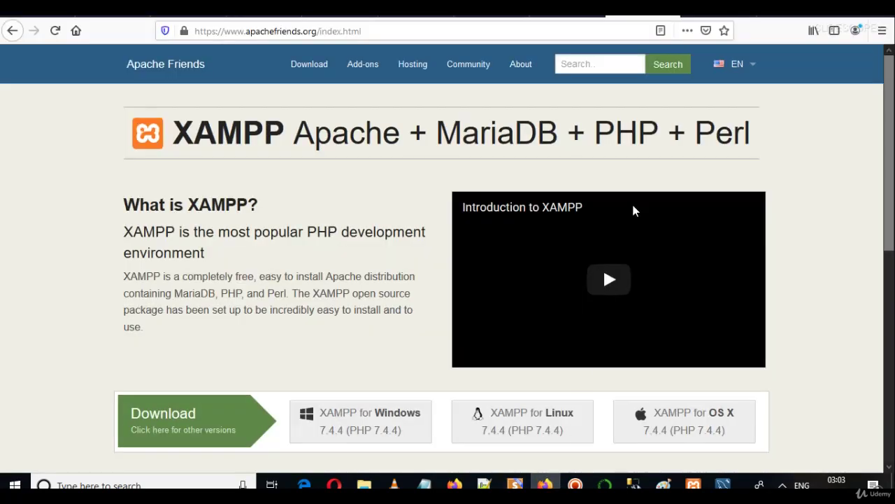
{"action": "left_click", "coordinate": [717, 17]}
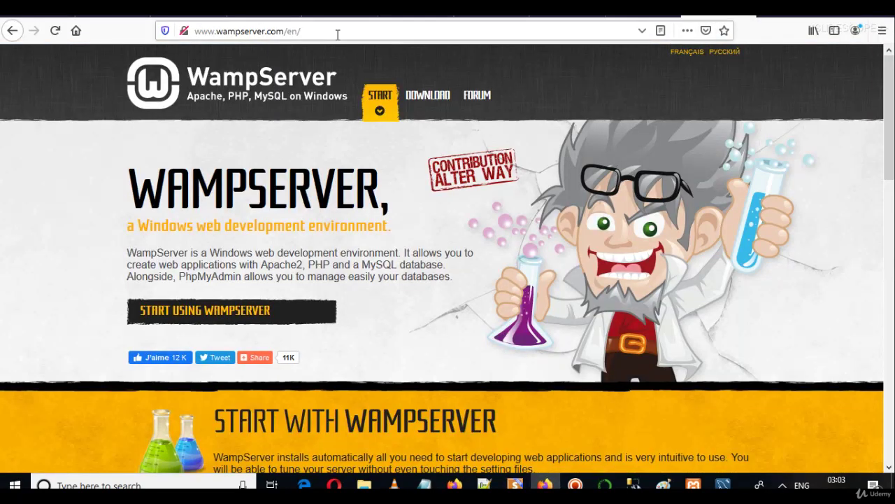
{"action": "left_click", "coordinate": [218, 319]}
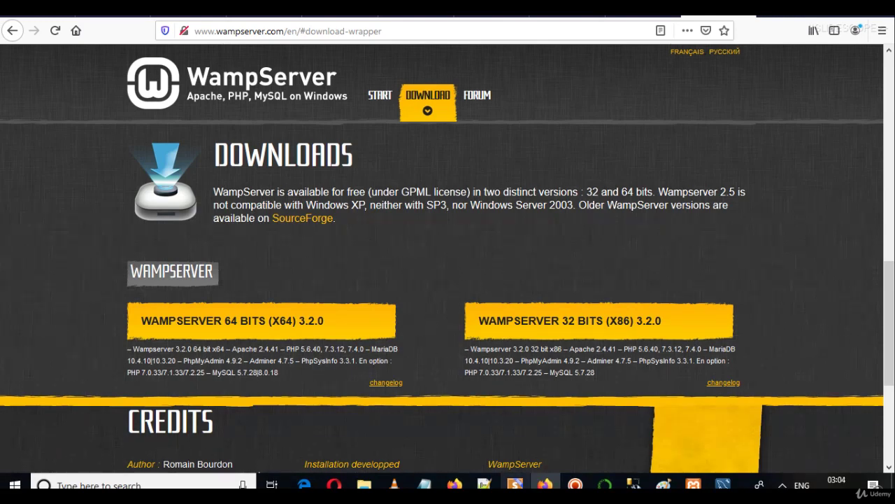
- Switch to the htdocs window in File Explorer and go to its parent xampp folder on drive C
{"action": "left_click", "coordinate": [515, 485]}
{"action": "key", "text": "alt+Tab"}
{"action": "mouse_move", "coordinate": [369, 483]}
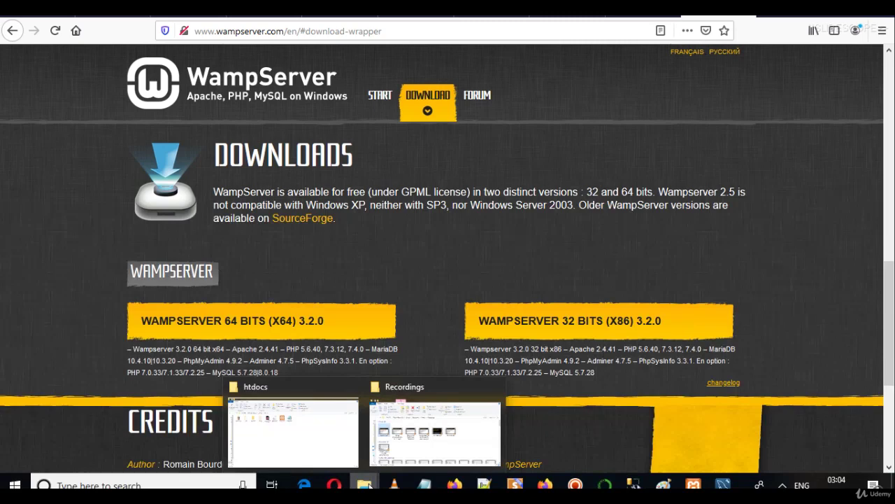
{"action": "left_click", "coordinate": [325, 442]}
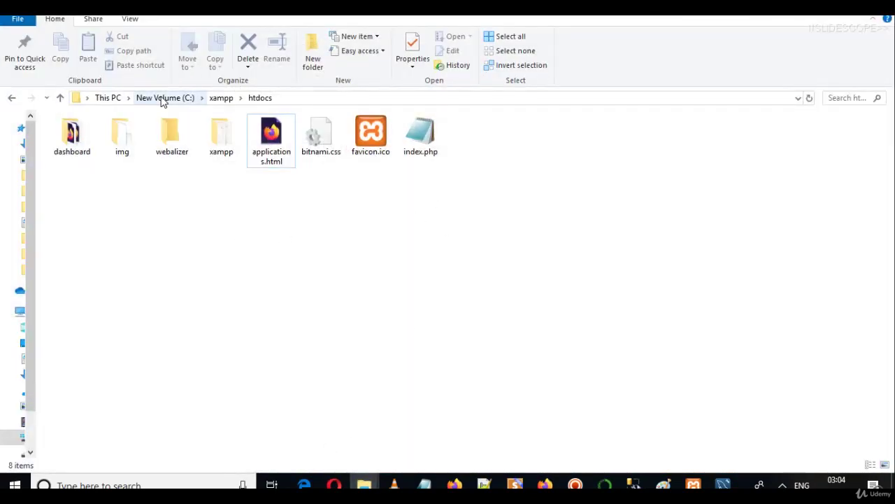
{"action": "left_click", "coordinate": [217, 100]}
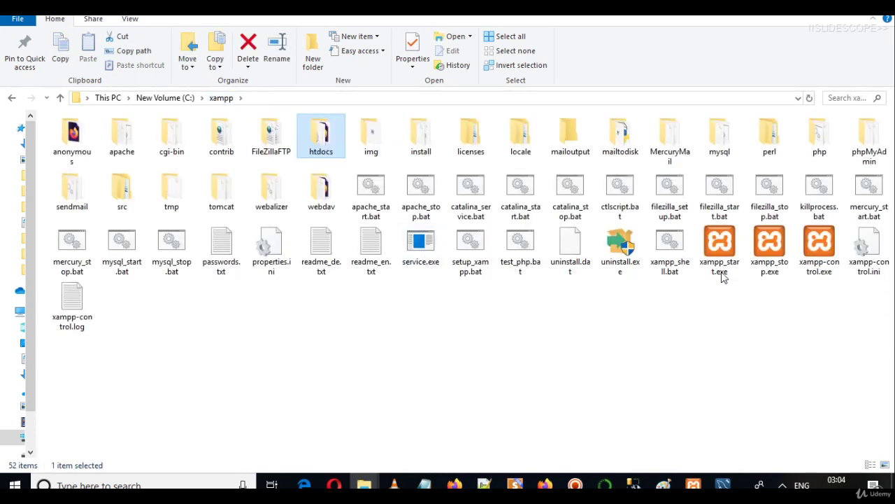
{"action": "left_click", "coordinate": [823, 254]}
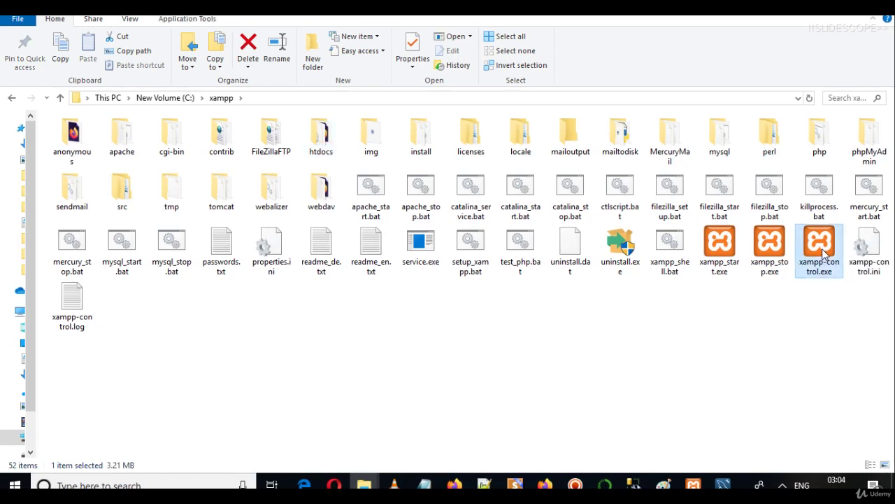
{"action": "right_click", "coordinate": [824, 254]}
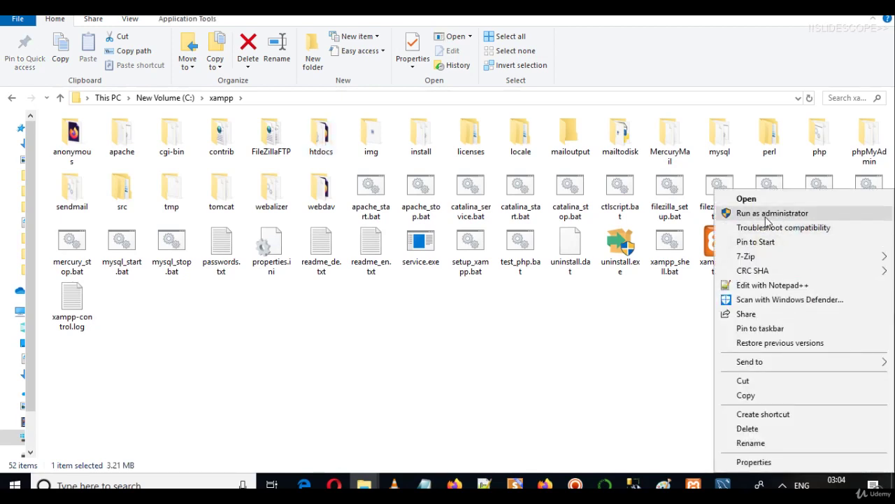
{"action": "left_click", "coordinate": [615, 416]}
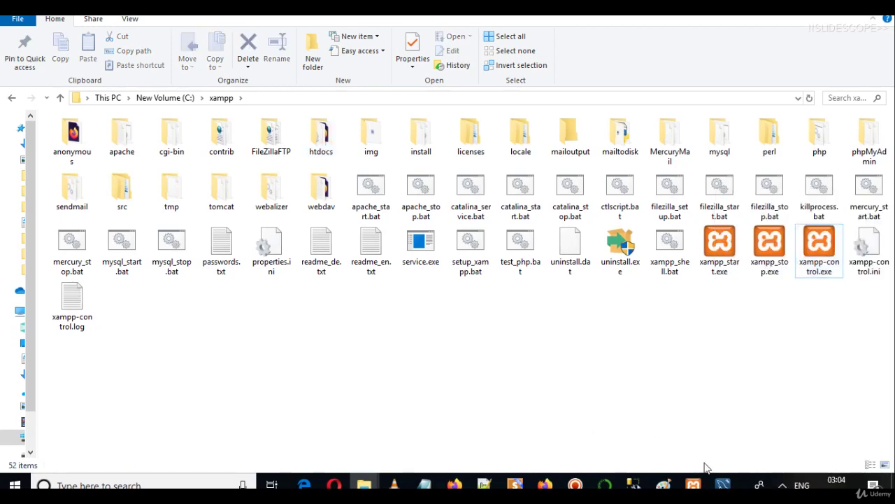
- Switch to the XAMPP Control Panel and move its window clear of the others, trying it maximized and restored
{"action": "left_click", "coordinate": [694, 484]}
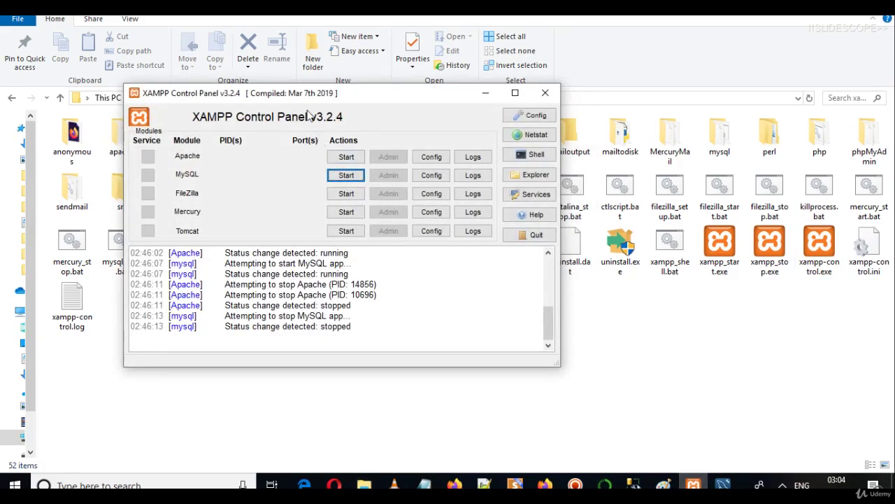
{"action": "left_click_drag", "start_coordinate": [287, 85], "coordinate": [370, 124]}
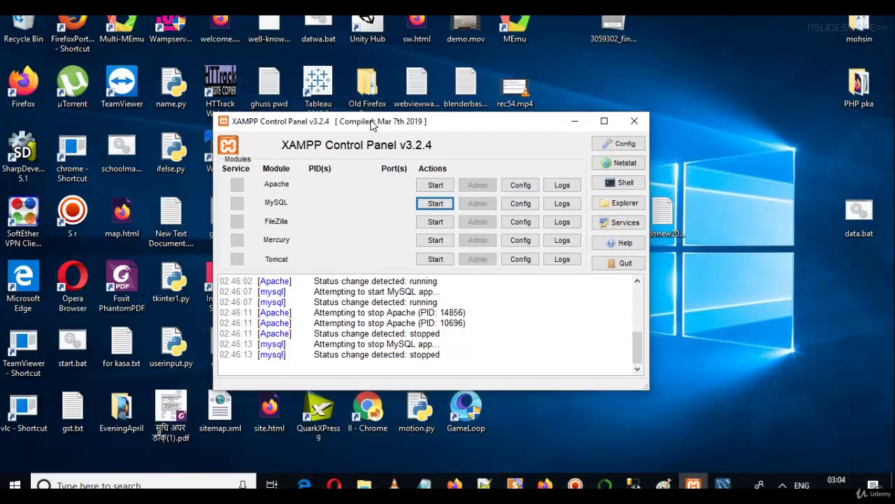
{"action": "double_click", "coordinate": [370, 121]}
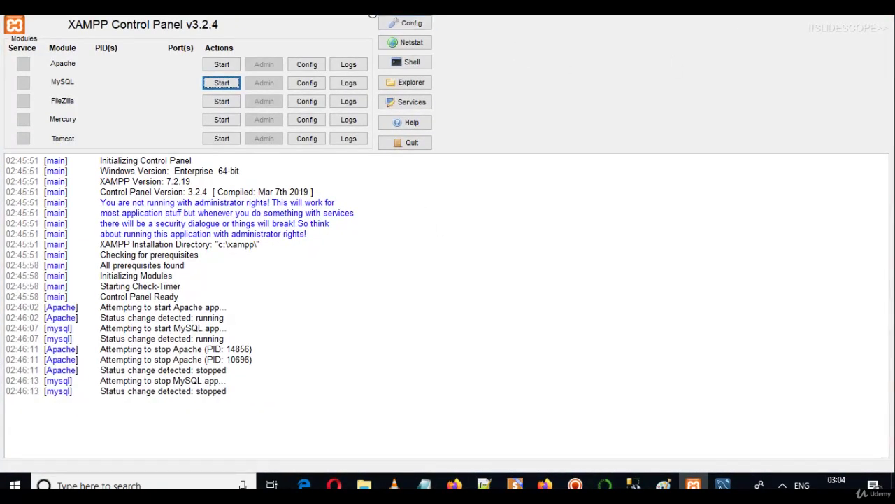
{"action": "double_click", "coordinate": [371, 17]}
- Start the Apache and MySQL modules in the XAMPP Control Panel
{"action": "left_click", "coordinate": [472, 165]}
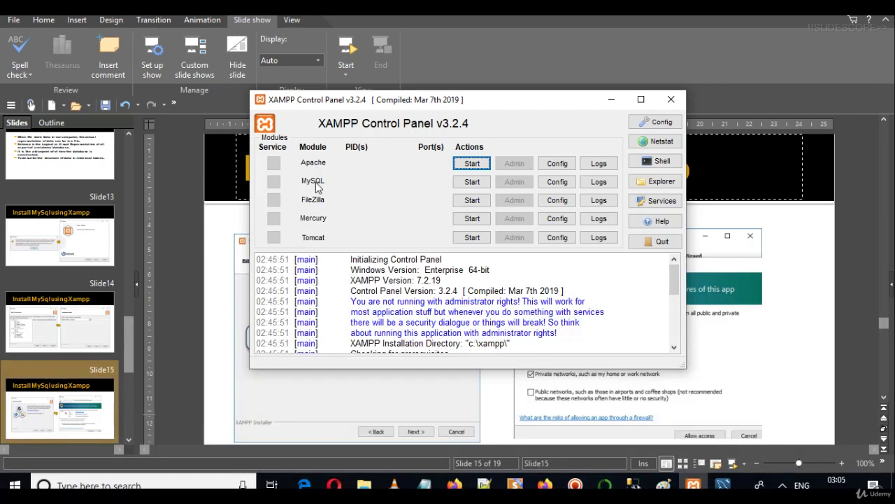
{"action": "left_click", "coordinate": [469, 163]}
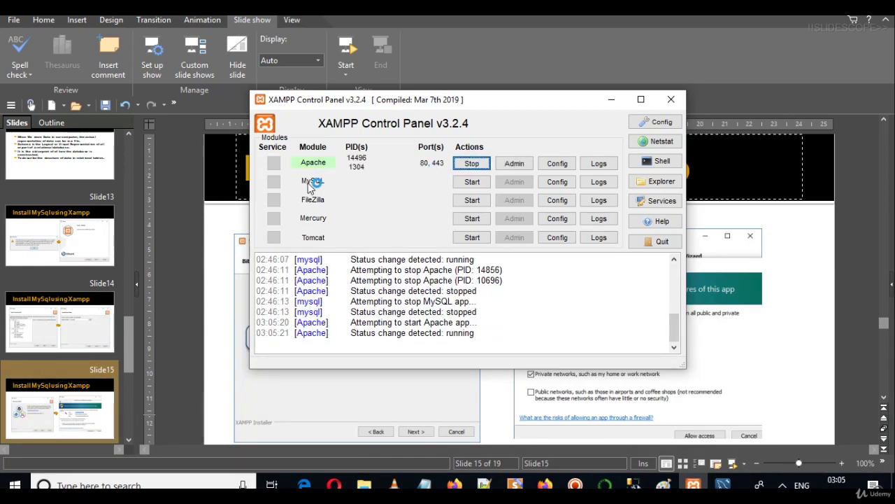
{"action": "left_click", "coordinate": [471, 183]}
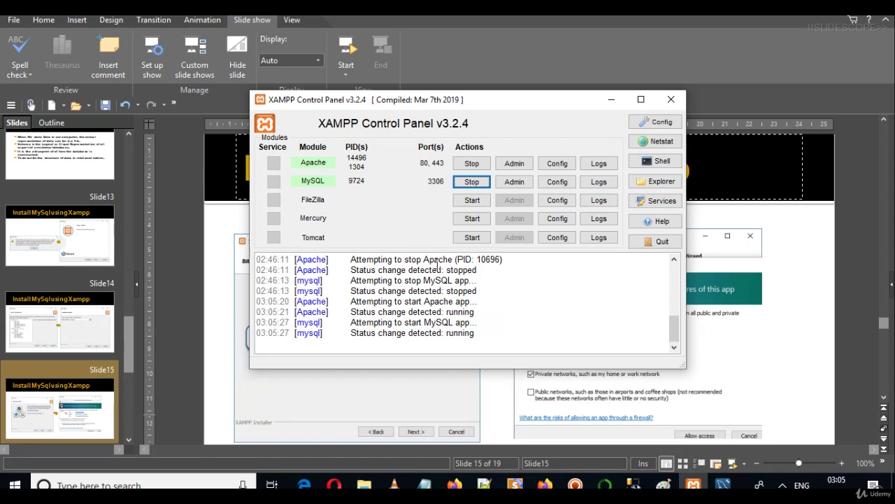
- Switch to the browser, load localhost/ in a new tab and reset the page zoom to its default
{"action": "left_click", "coordinate": [545, 484]}
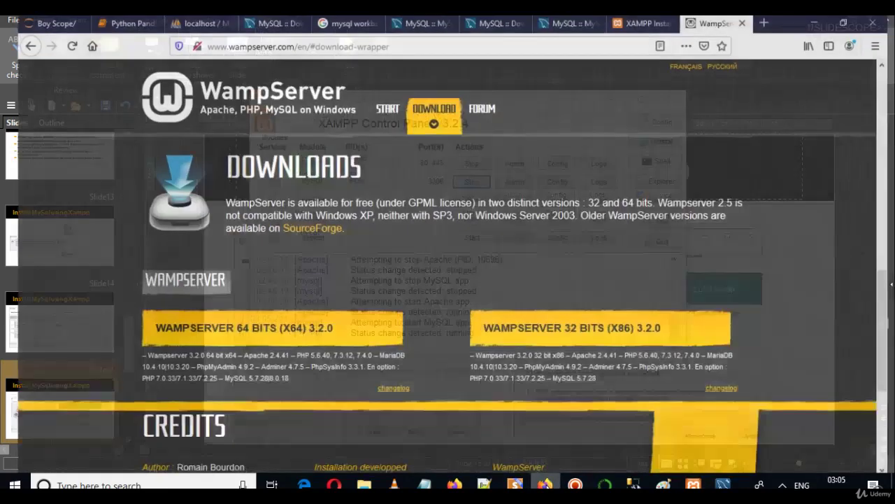
{"action": "key", "text": "ctrl+t"}
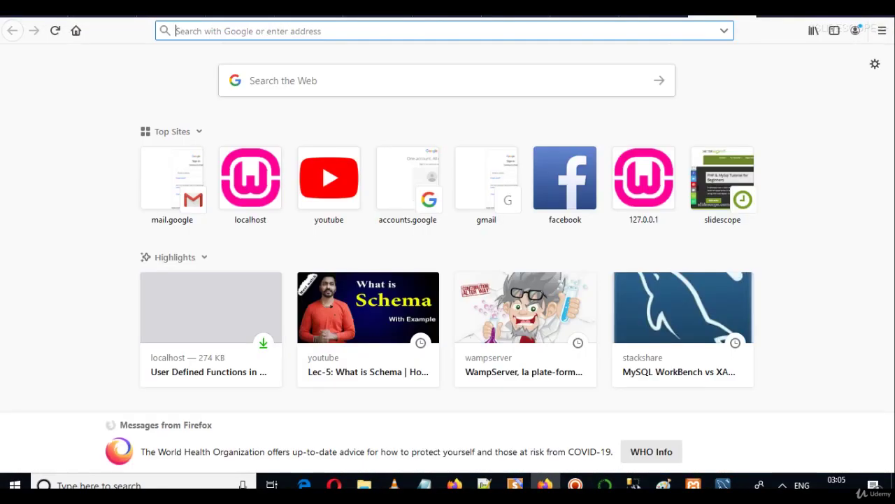
{"action": "type", "text": "localhost/"}
{"action": "key", "text": "Return"}
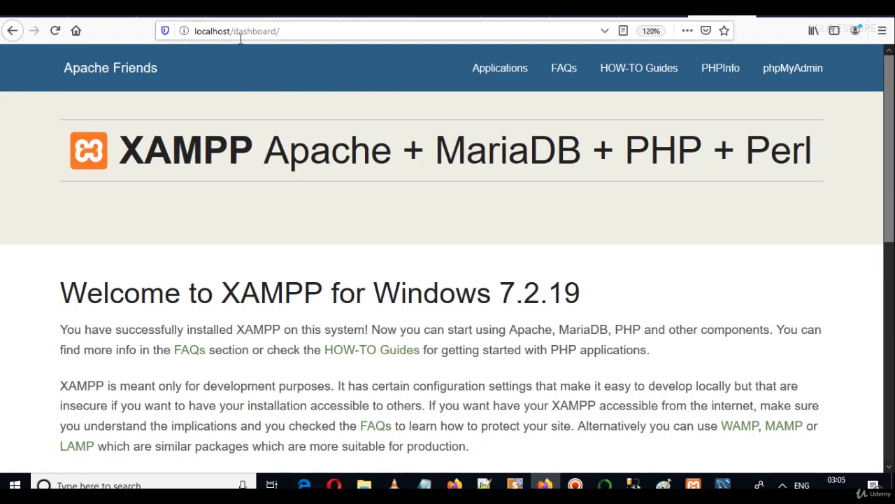
{"action": "left_click", "coordinate": [650, 33]}
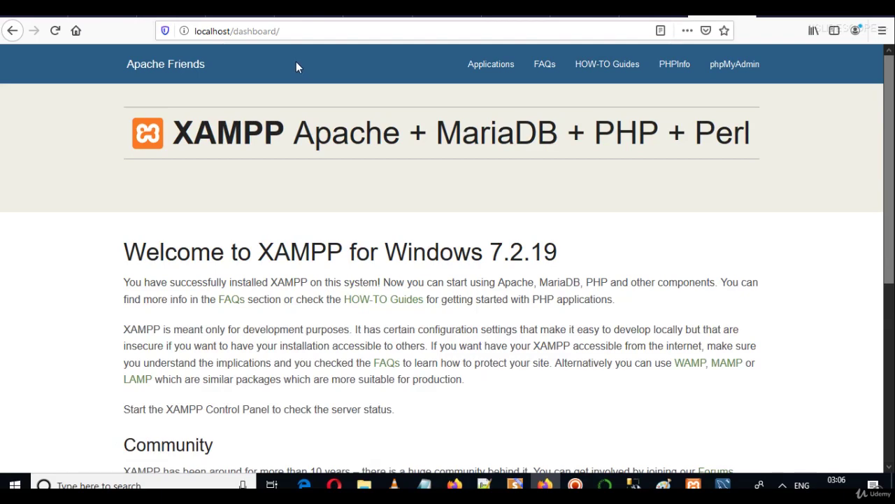
- Replace the dashboard part of the address to load localhost/phpmyadmin/
{"action": "left_click_drag", "start_coordinate": [235, 31], "coordinate": [328, 34]}
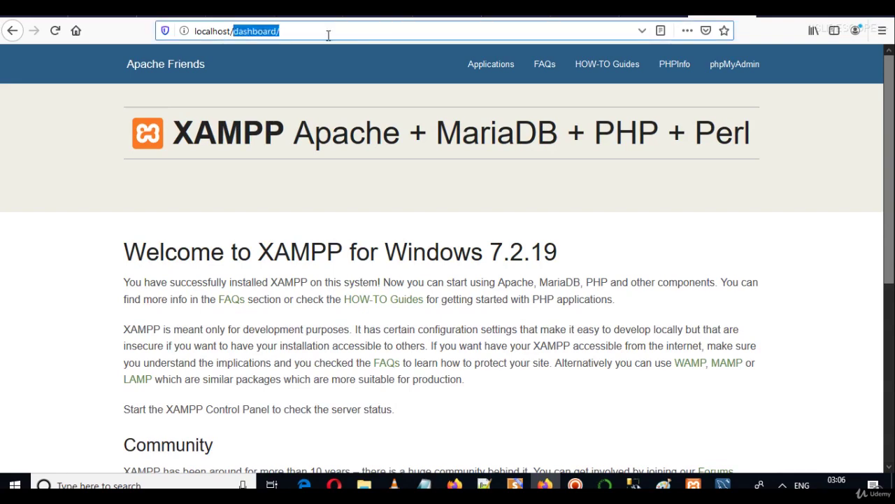
{"action": "key", "text": "BackSpace"}
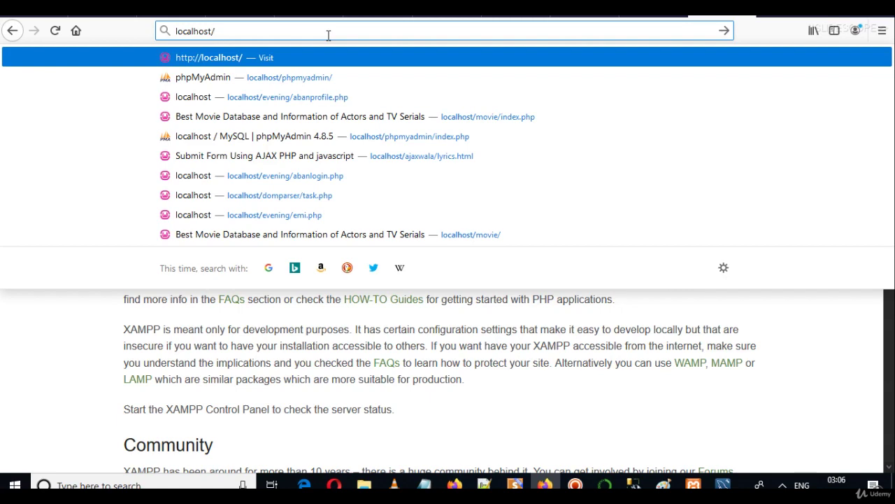
{"action": "type", "text": "phpmyadmin/"}
{"action": "key", "text": "Return"}
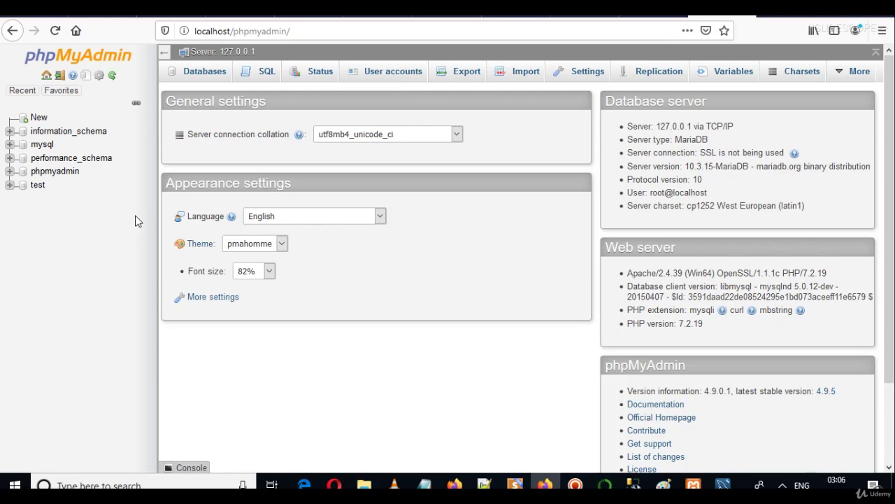
- With the page enlarged to 120%, highlight the server type in the Database server details and slightly narrow the navigation panel
{"action": "key", "text": "ctrl+plus"}
{"action": "key", "text": "ctrl+plus"}
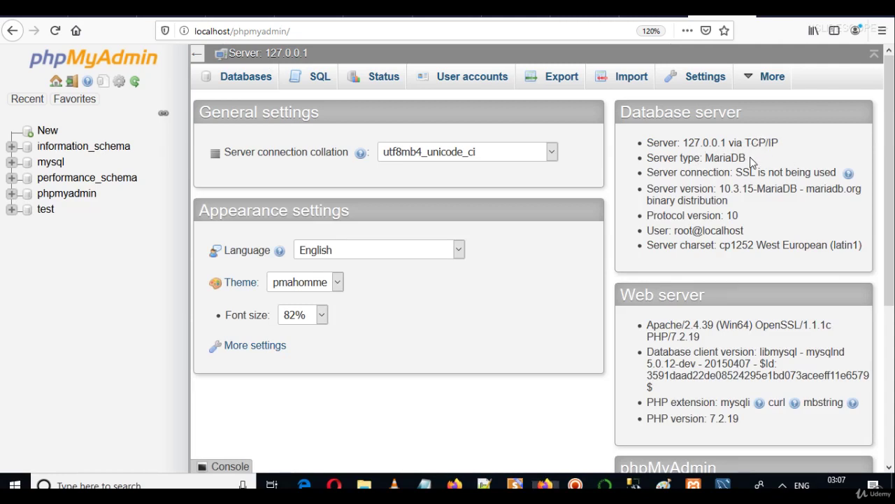
{"action": "left_click_drag", "start_coordinate": [750, 158], "coordinate": [690, 159]}
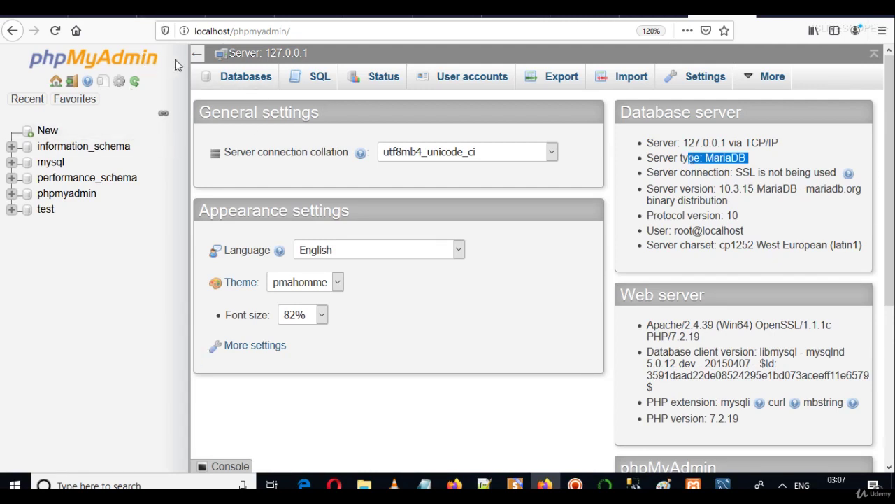
{"action": "left_click", "coordinate": [760, 160]}
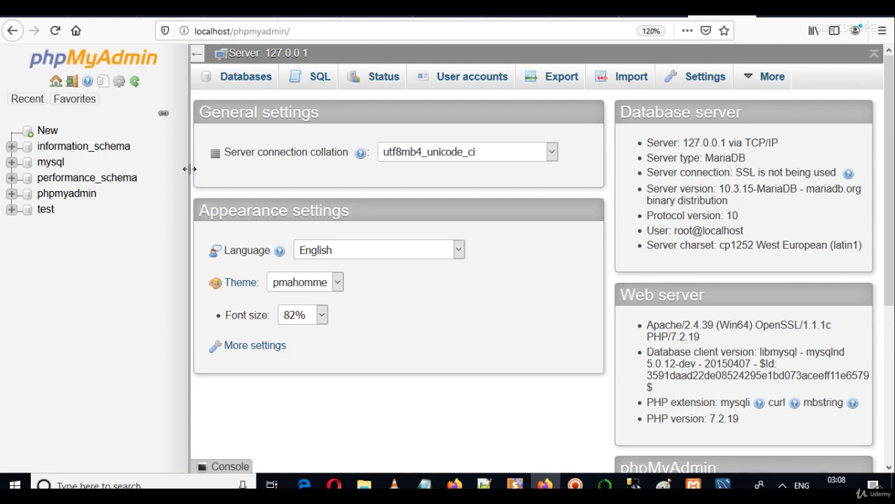
{"action": "left_click_drag", "start_coordinate": [187, 168], "coordinate": [175, 168]}
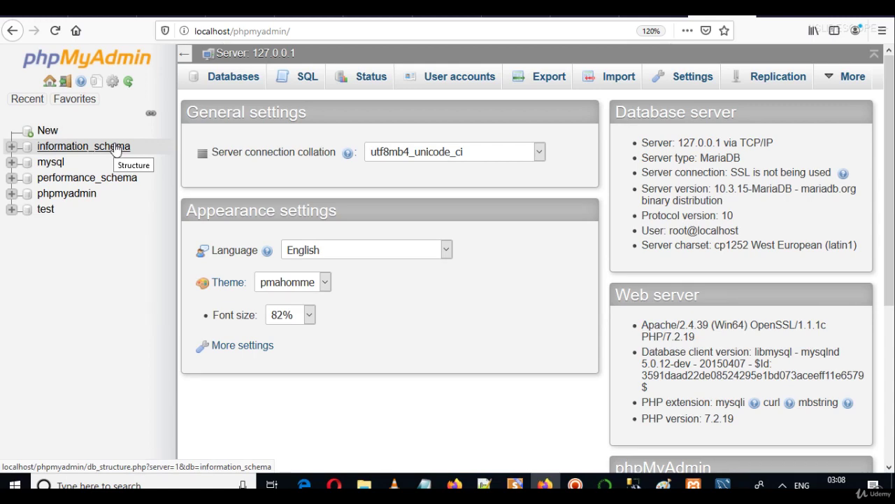
- Switch to the presentation editor and open slide 12, "What is Schema ?"
{"action": "key", "text": "alt+Tab"}
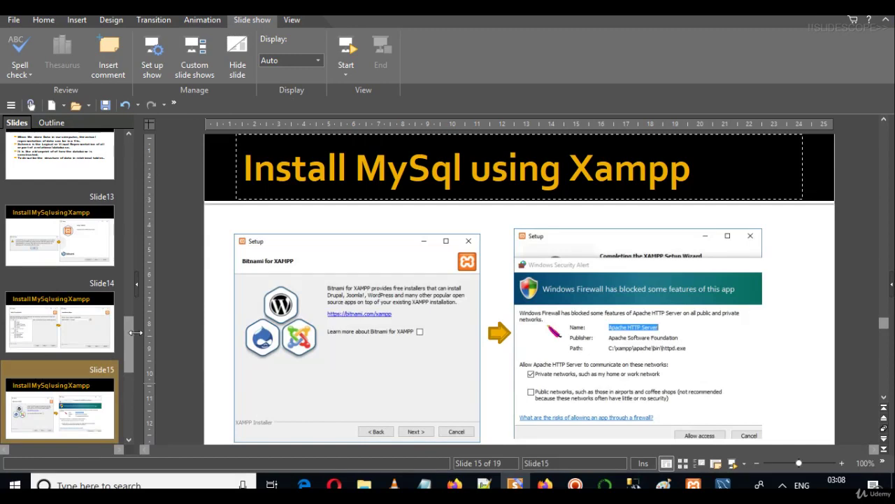
{"action": "left_click_drag", "start_coordinate": [131, 343], "coordinate": [145, 299]}
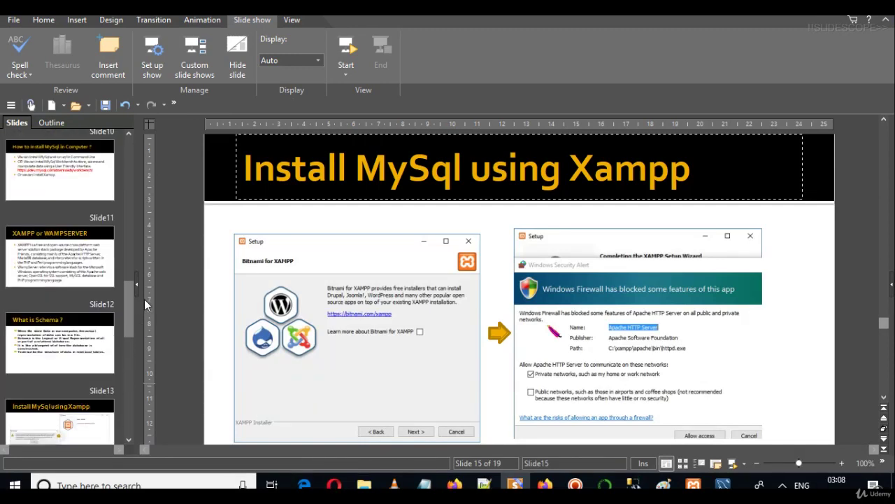
{"action": "left_click", "coordinate": [51, 326]}
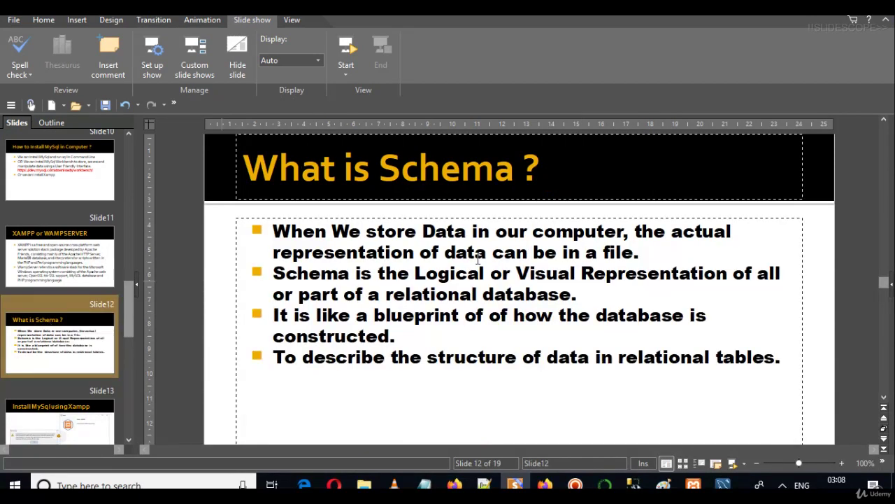